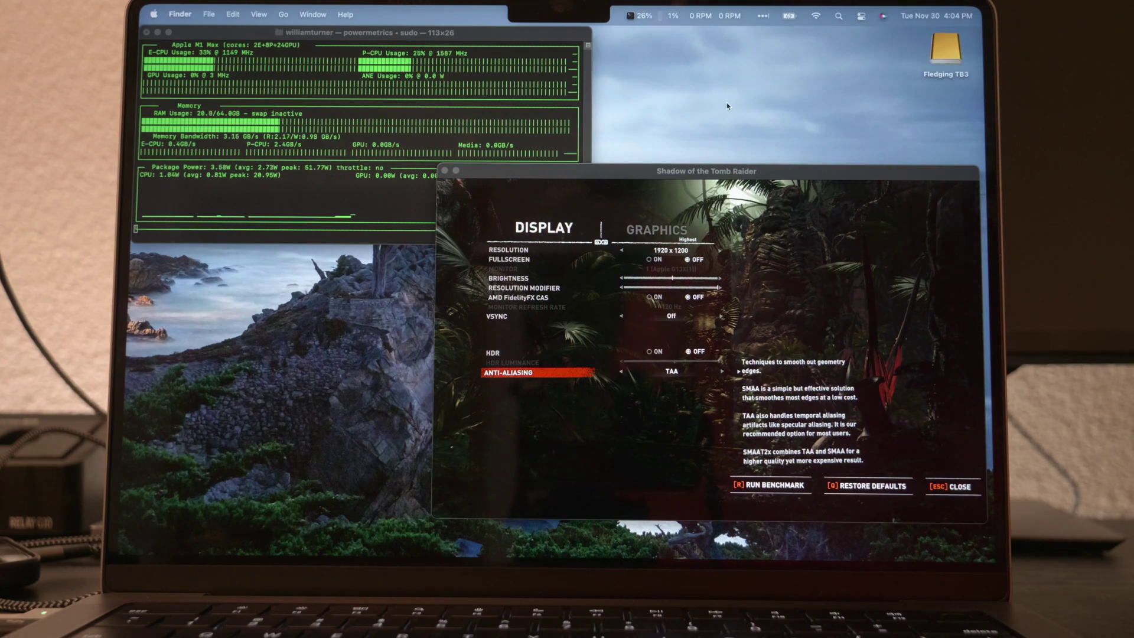
Check the system stats, then start the benchmark in the game window and mute the sound.
left_click(710, 22)
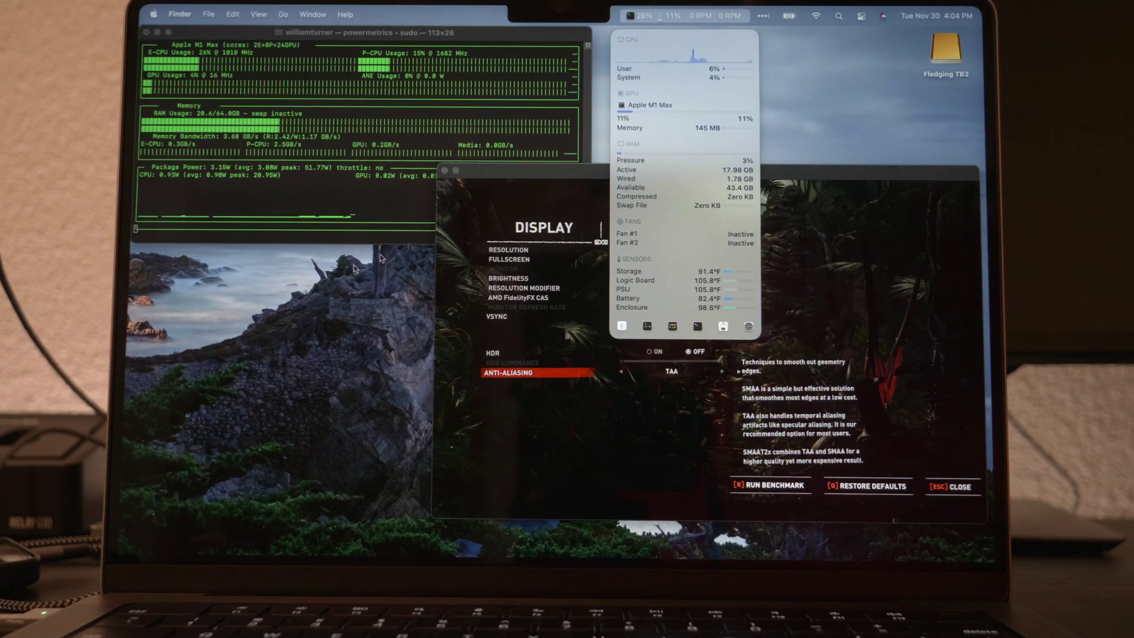
left_click(265, 328)
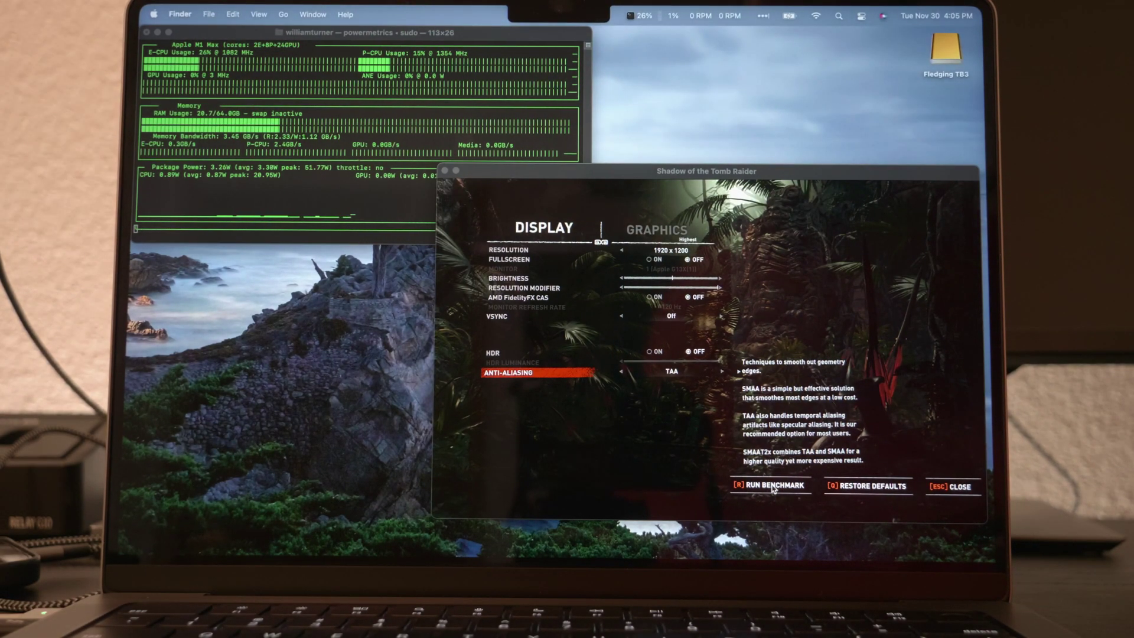
left_click(434, 441)
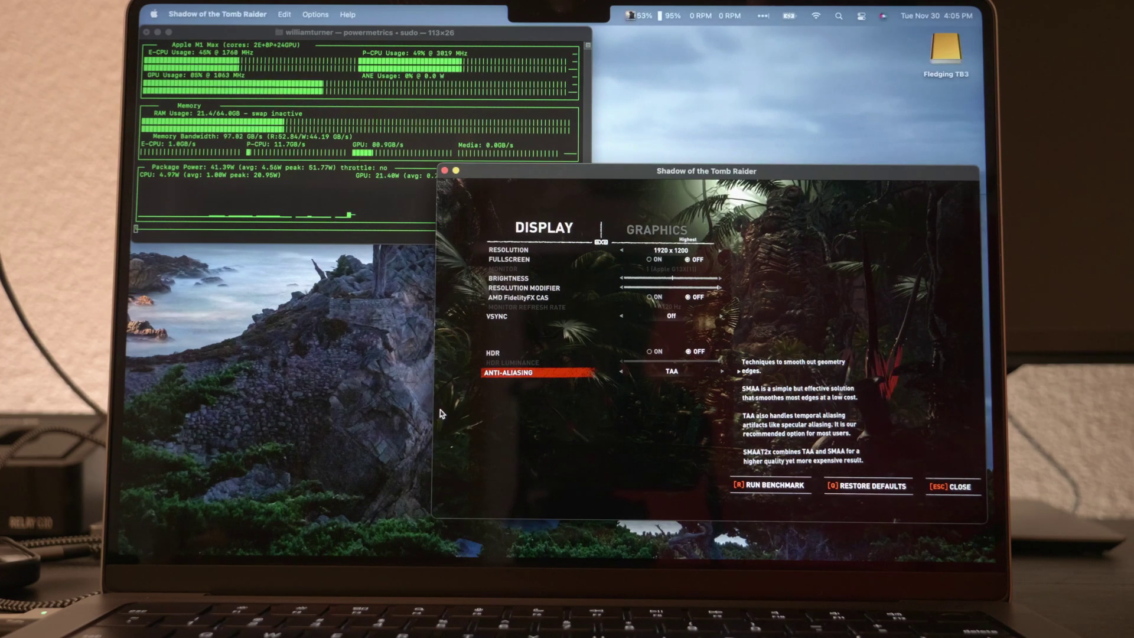
left_click(775, 486)
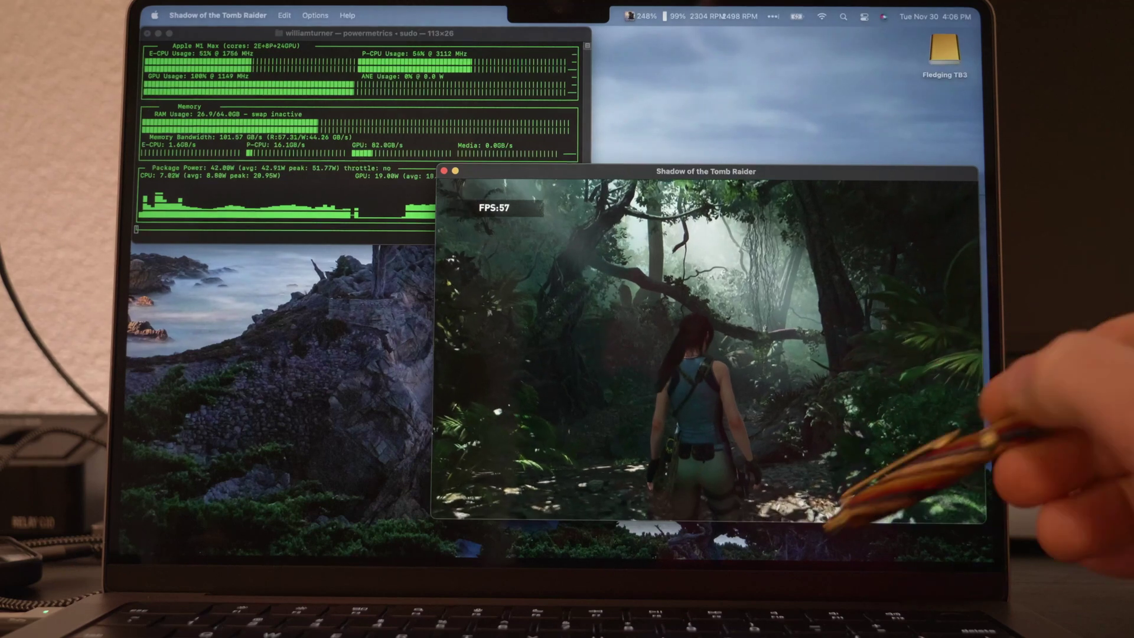
key("XF86AudioMute")
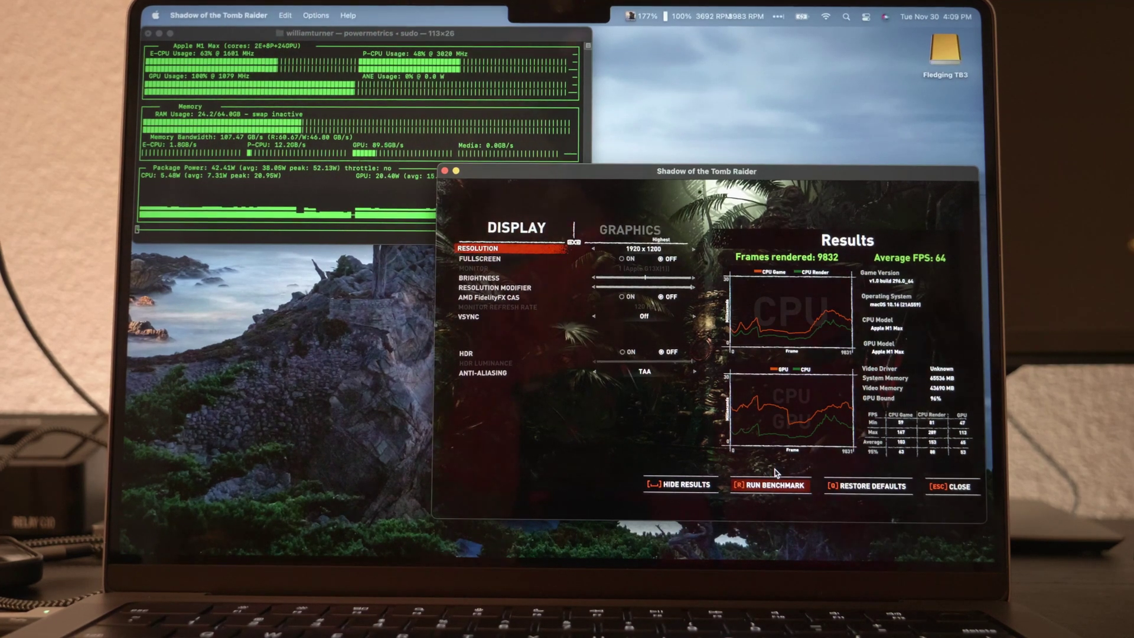
Toggle system mute while the 9832-frame, 64 FPS results stay on screen.
key("XF86AudioMute")
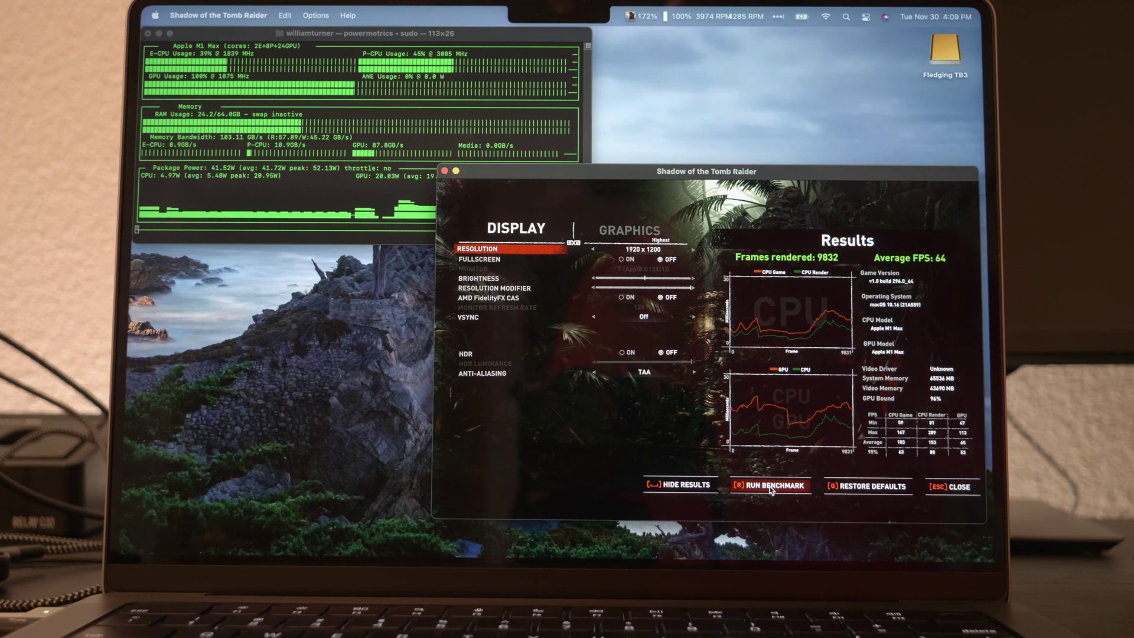
Run another benchmark pass to its 65 FPS result, adjusting volume and mute along the way.
left_click(770, 486)
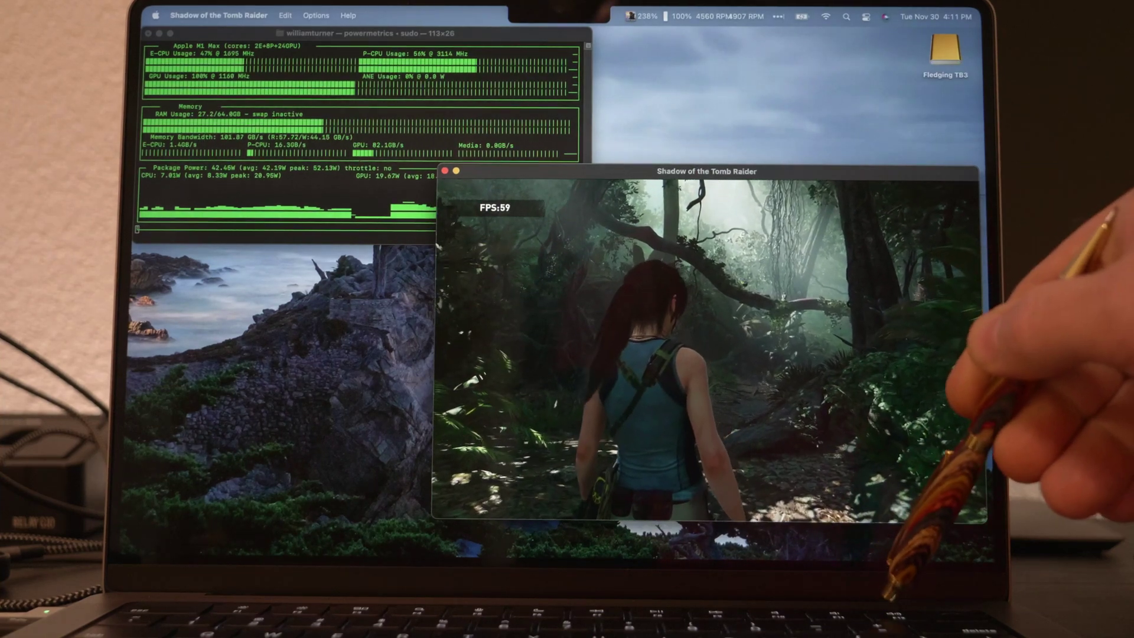
key("XF86AudioRaiseVolume")
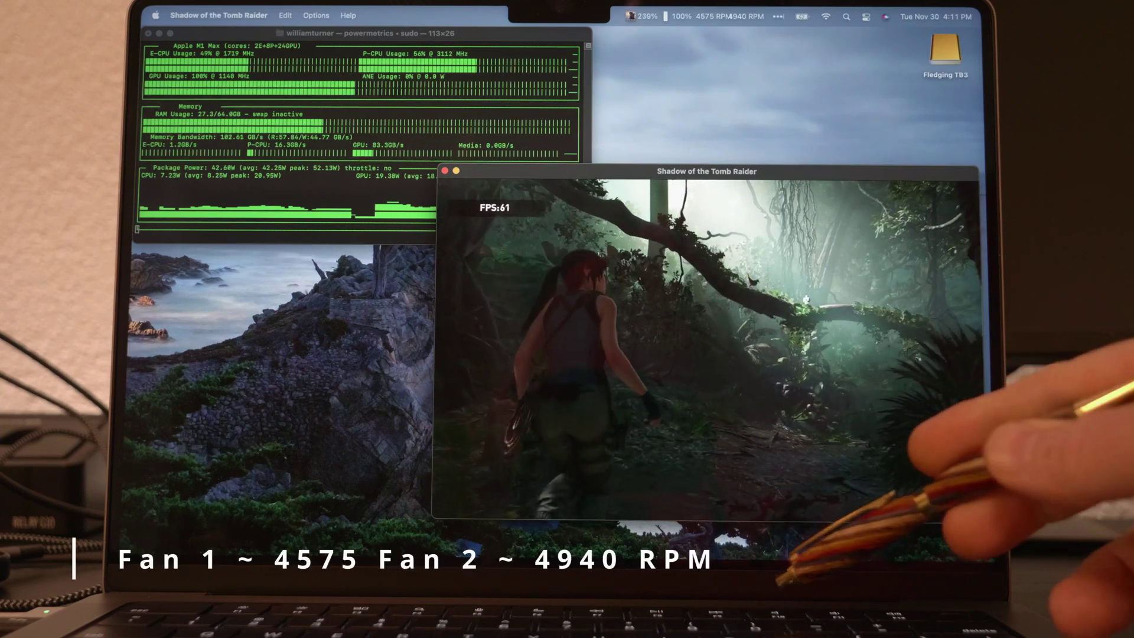
key("XF86AudioMute")
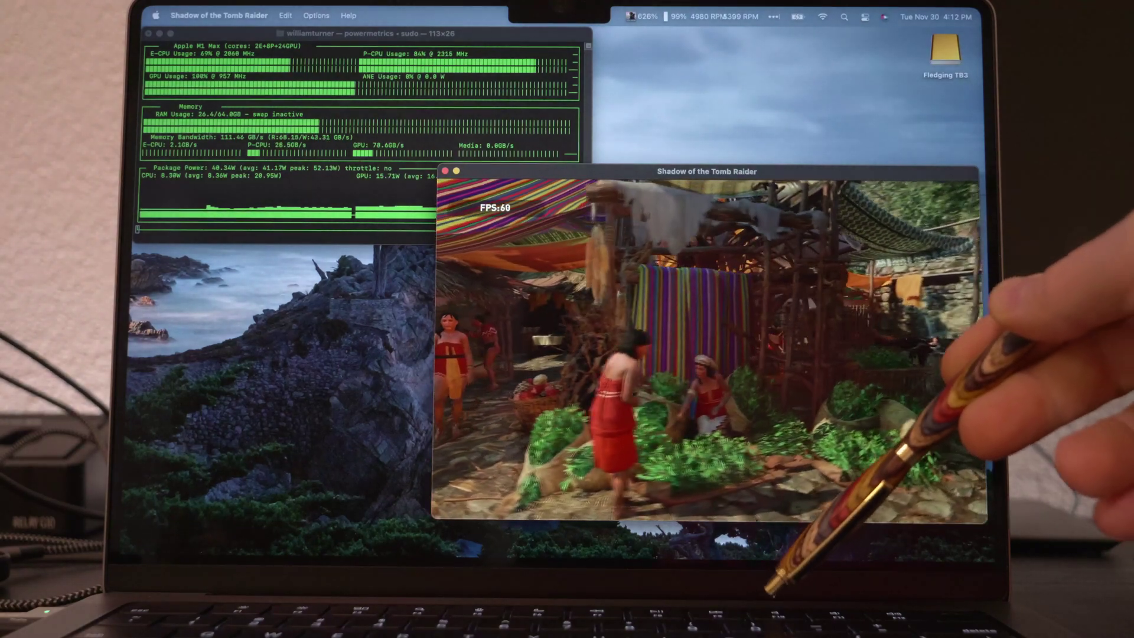
key("XF86AudioMute")
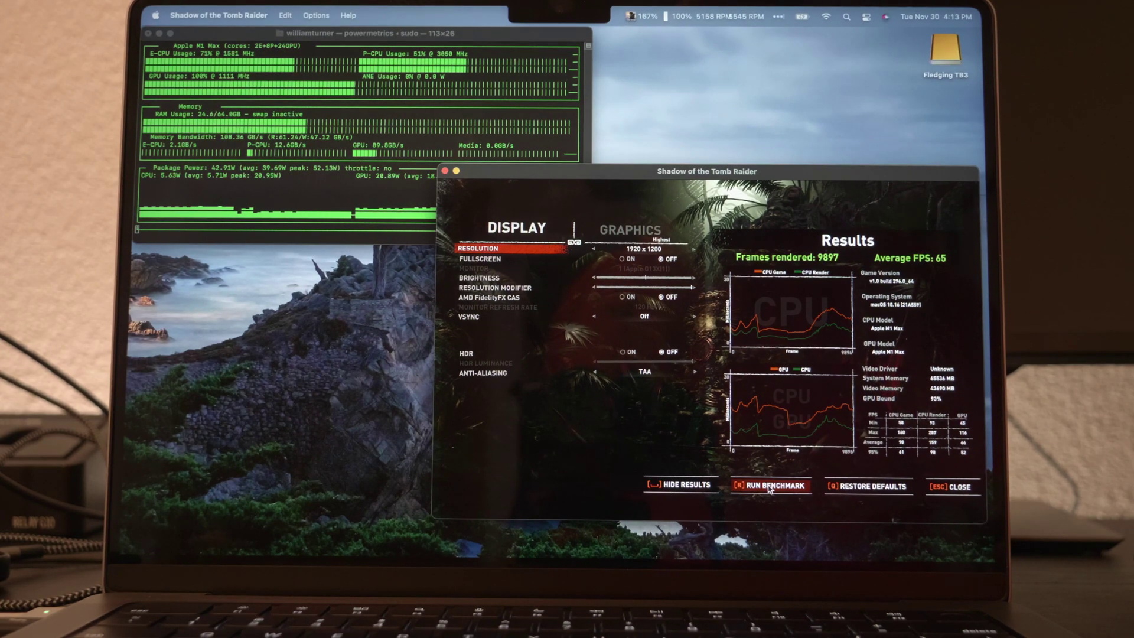
Launch a new benchmark pass from the 65 FPS Results screen.
left_click(769, 488)
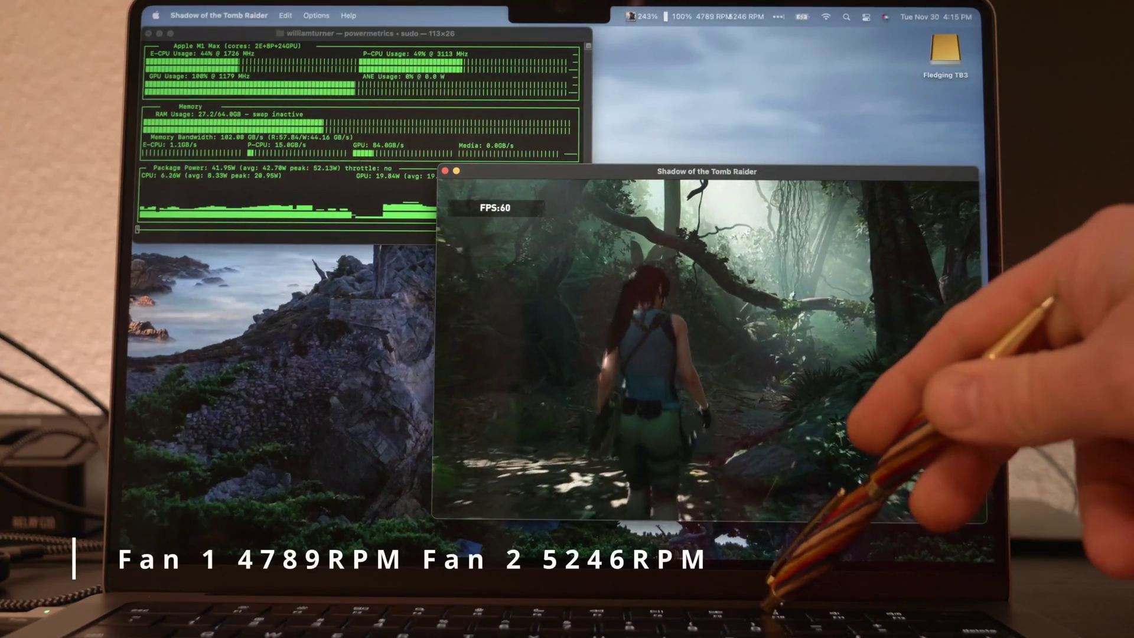
Mute, then raise the volume while the benchmark finishes at 66 FPS over 10095 frames.
key("XF86AudioMute")
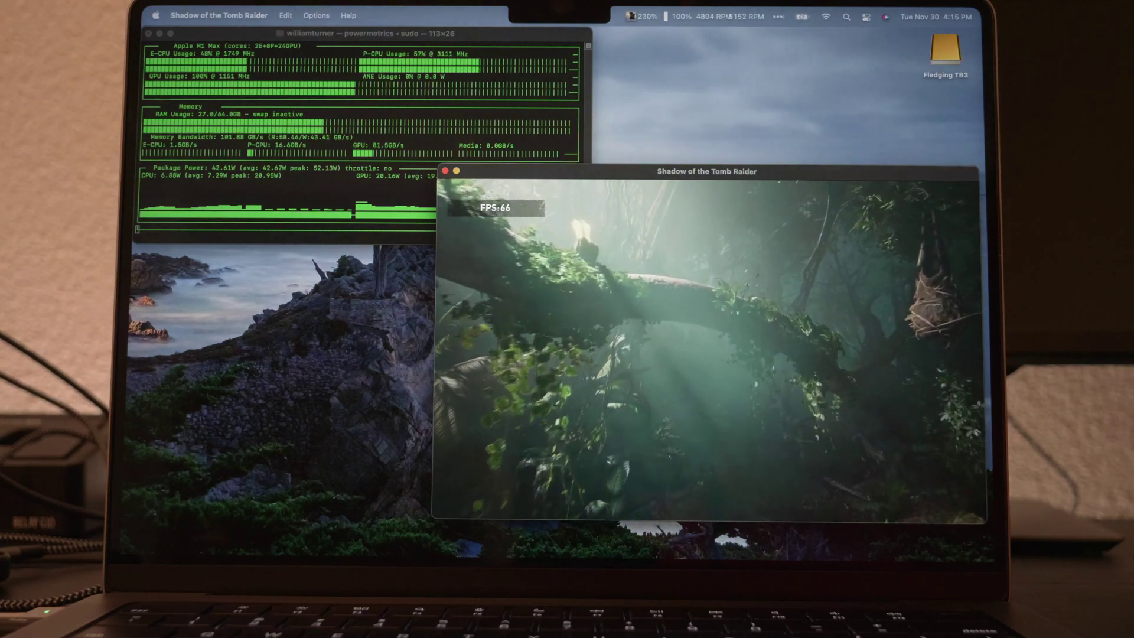
key("XF86AudioRaiseVolume")
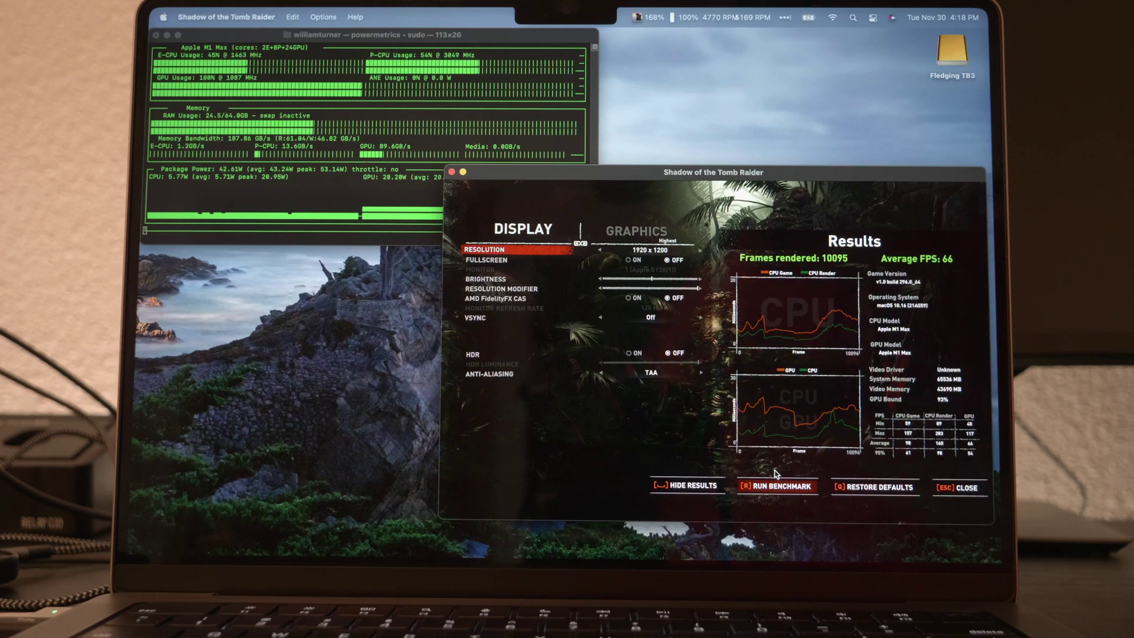
mouse_move(786, 442)
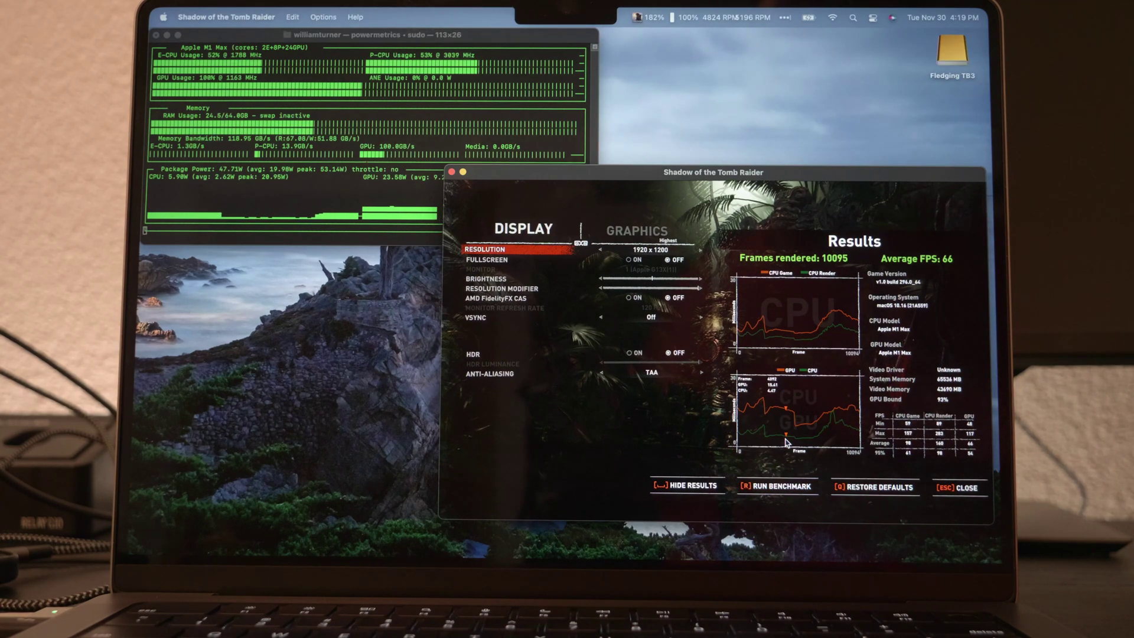
Dismiss the Results screen with Esc and pick QUIT GAME to reach the 'Quit game?' prompt.
key("Escape")
left_click(506, 379)
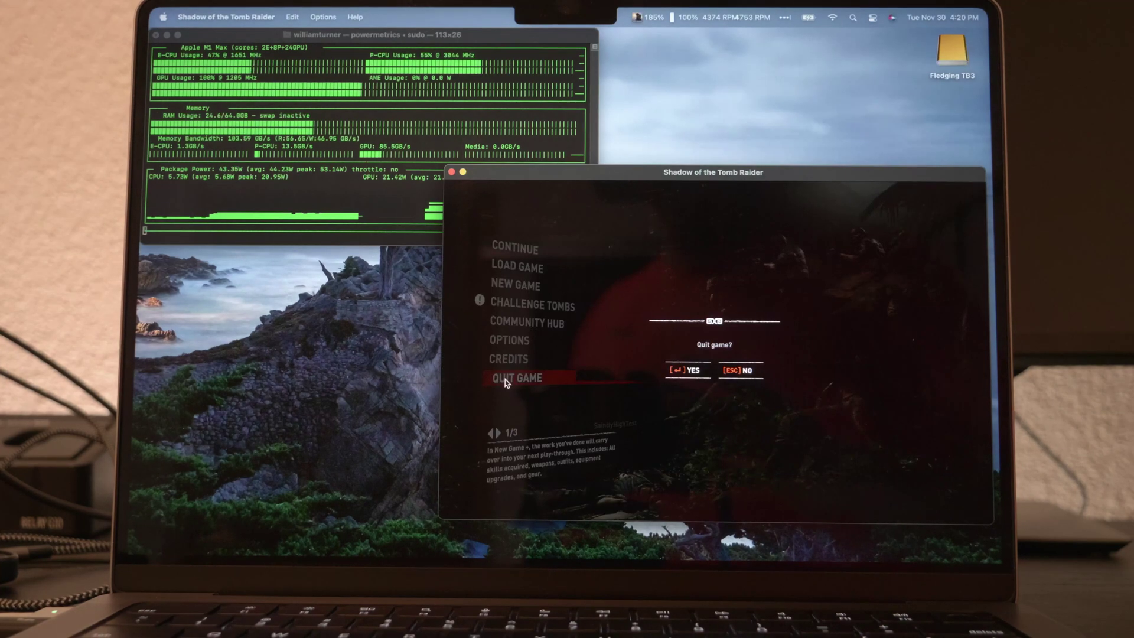